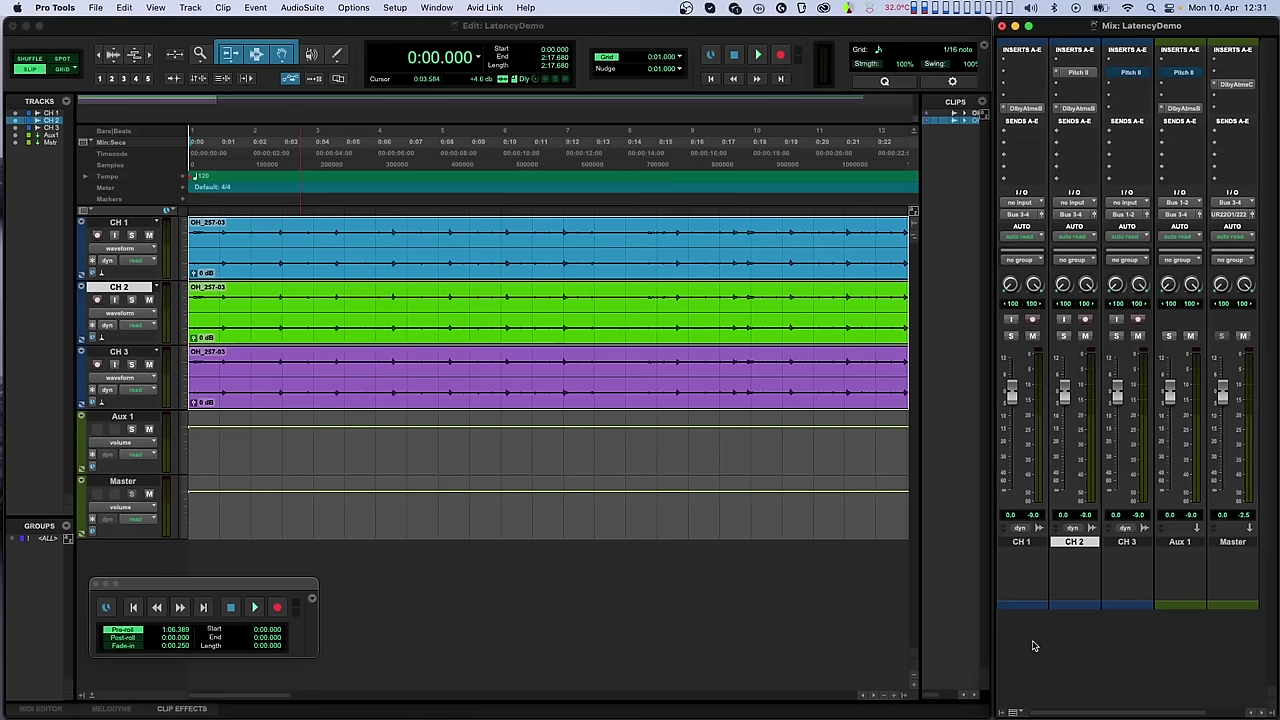
Step: Bypass the Pitch II plugin on CH 2
left_click(1078, 73)
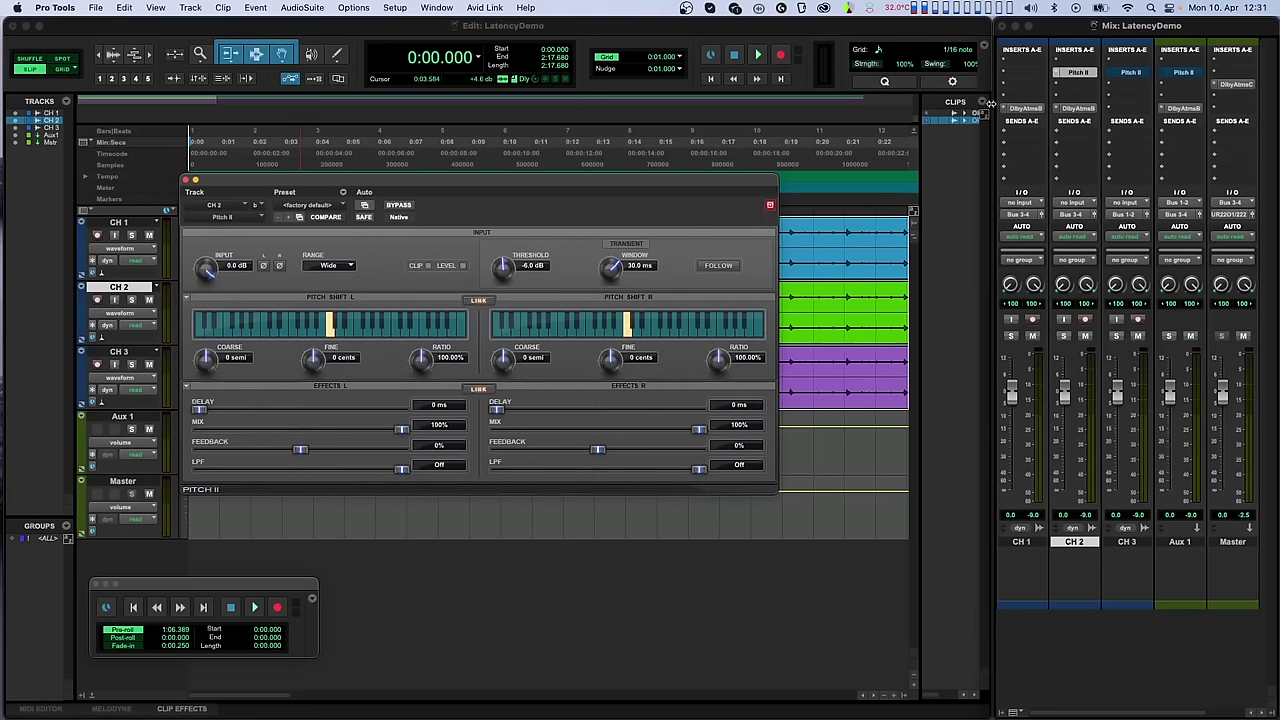
left_click(400, 205)
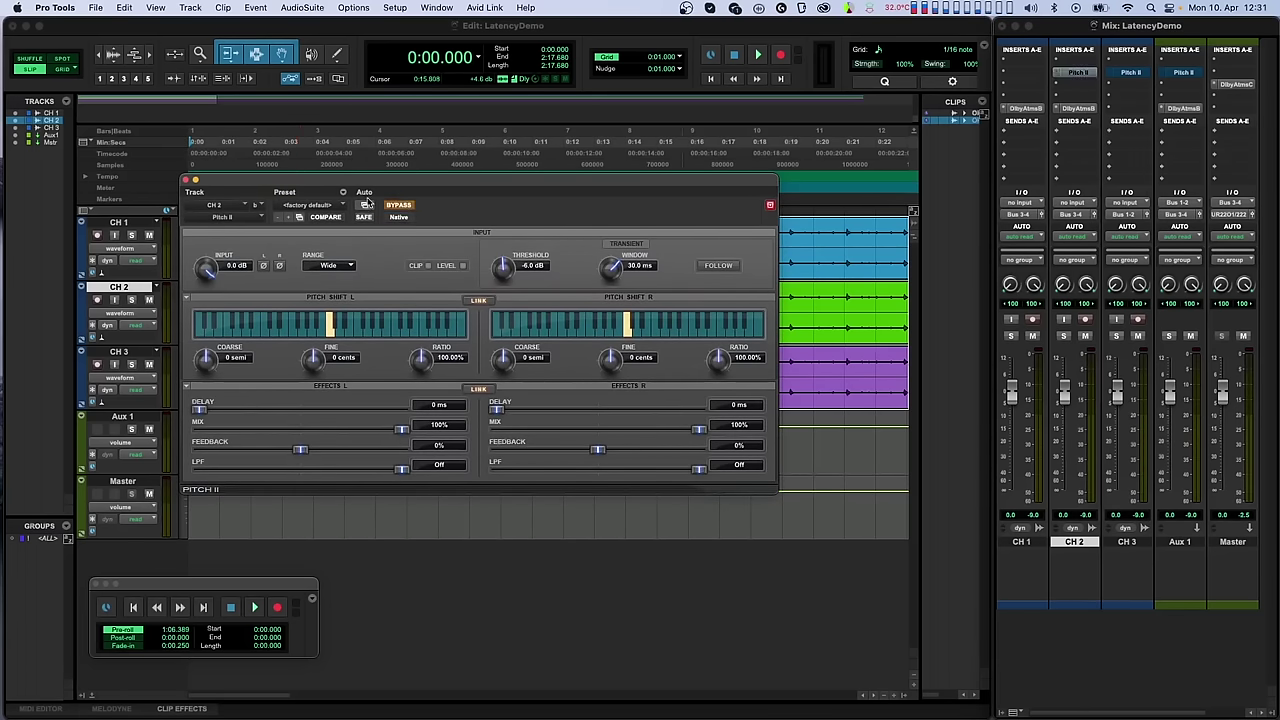
left_click(184, 180)
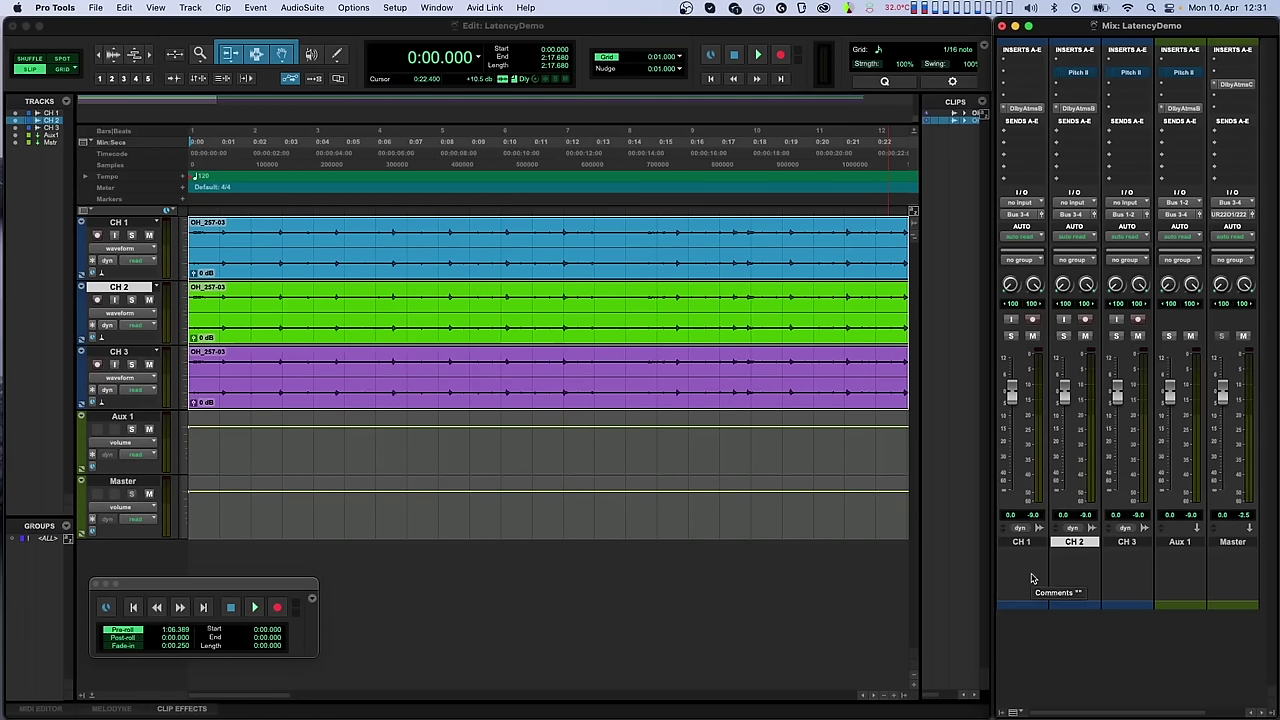
Step: Check CH 1's Dolby Atmos Beam plugin and CH 2's Pitch II and Dolby Atmos Beam plugins
left_click(1023, 108)
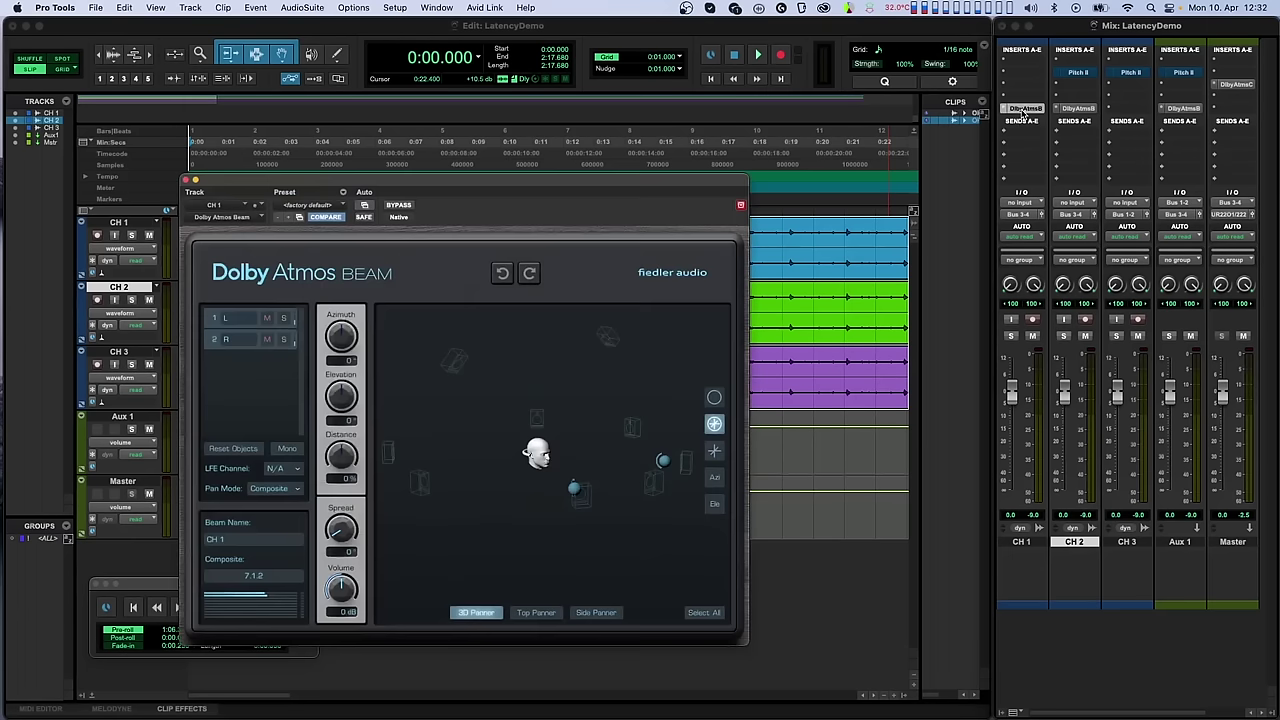
left_click(1022, 110)
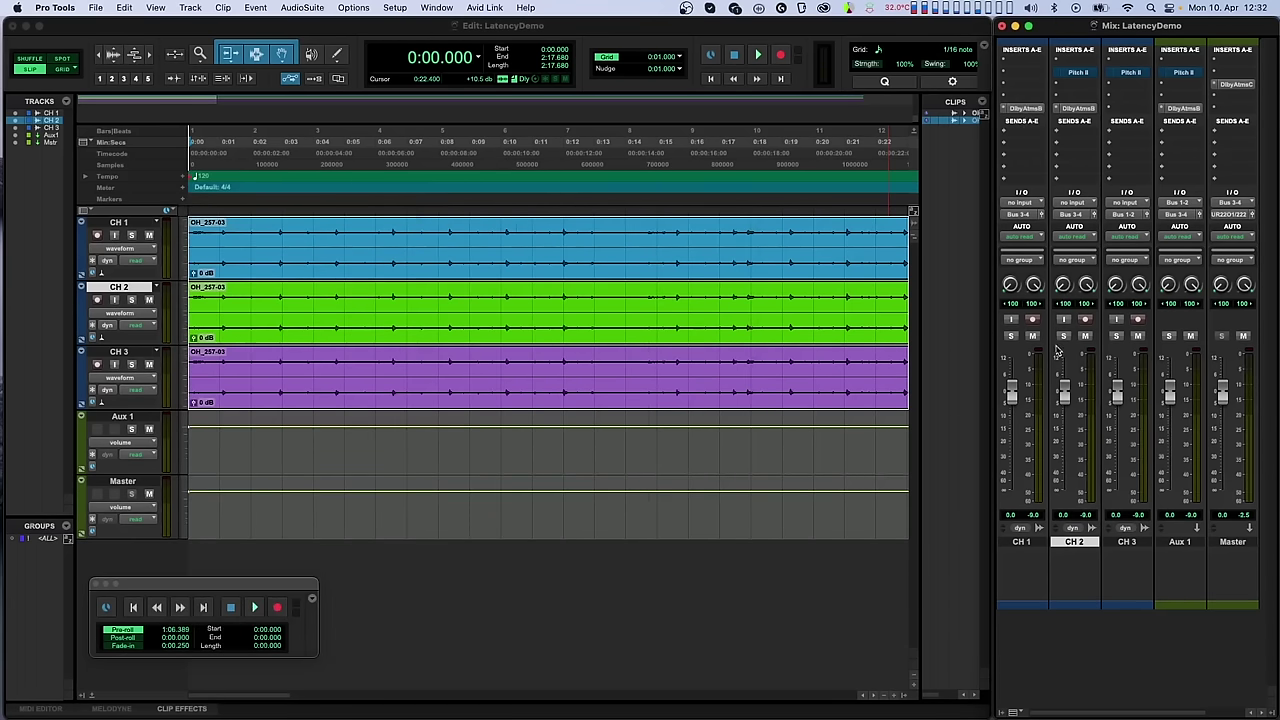
left_click(1080, 73)
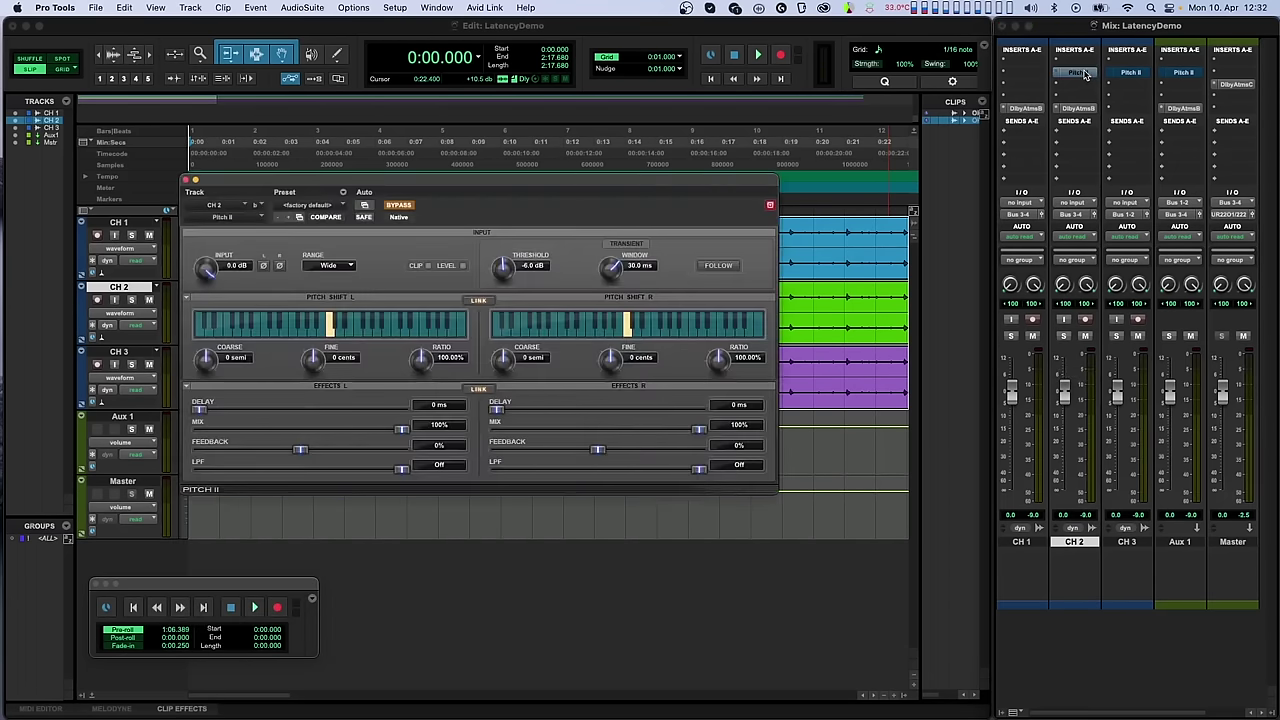
left_click(1080, 73)
left_click(1077, 108)
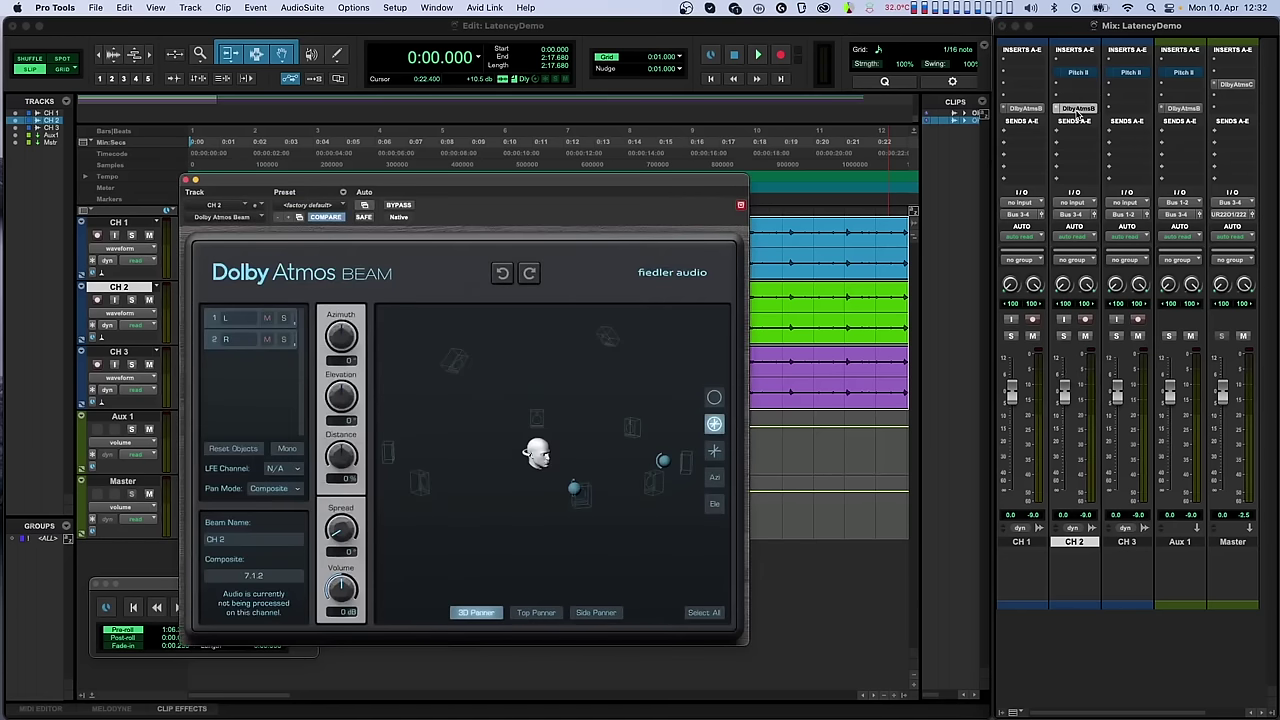
left_click(1077, 108)
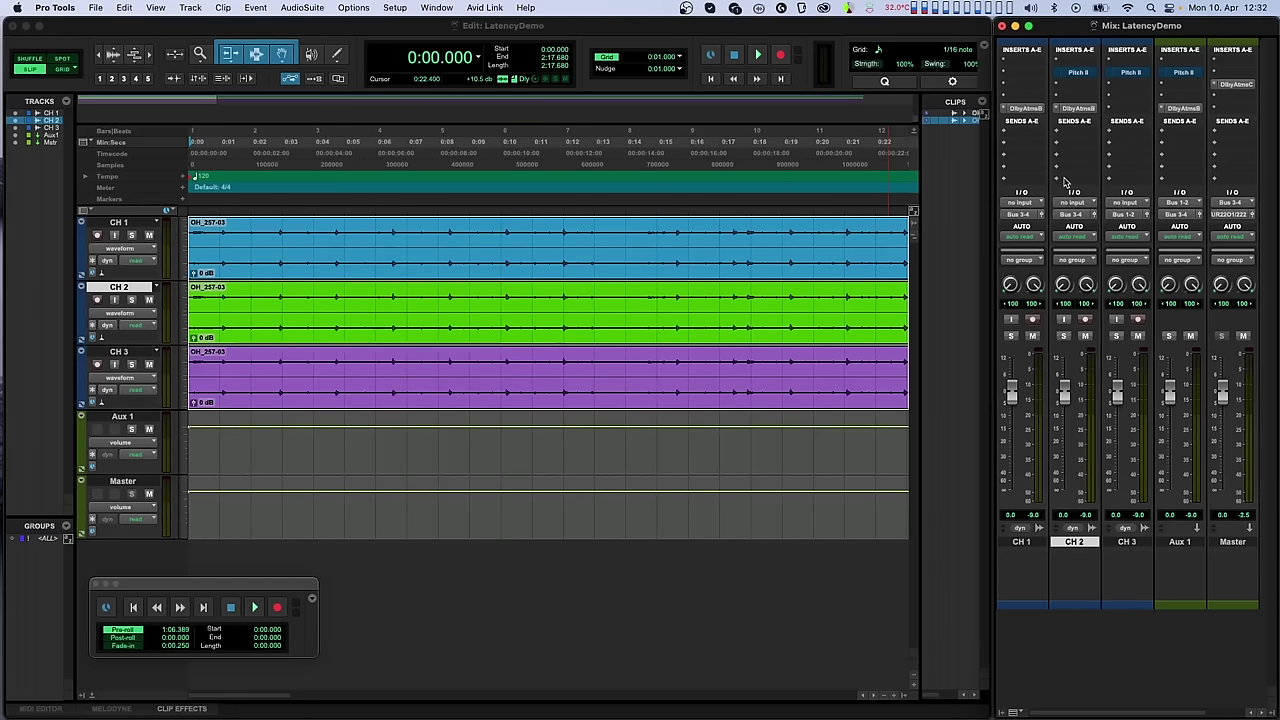
Step: Check CH 3's Pitch II plugin and Aux 1's Pitch II and Dolby Atmos Beam plugins
left_click(1132, 73)
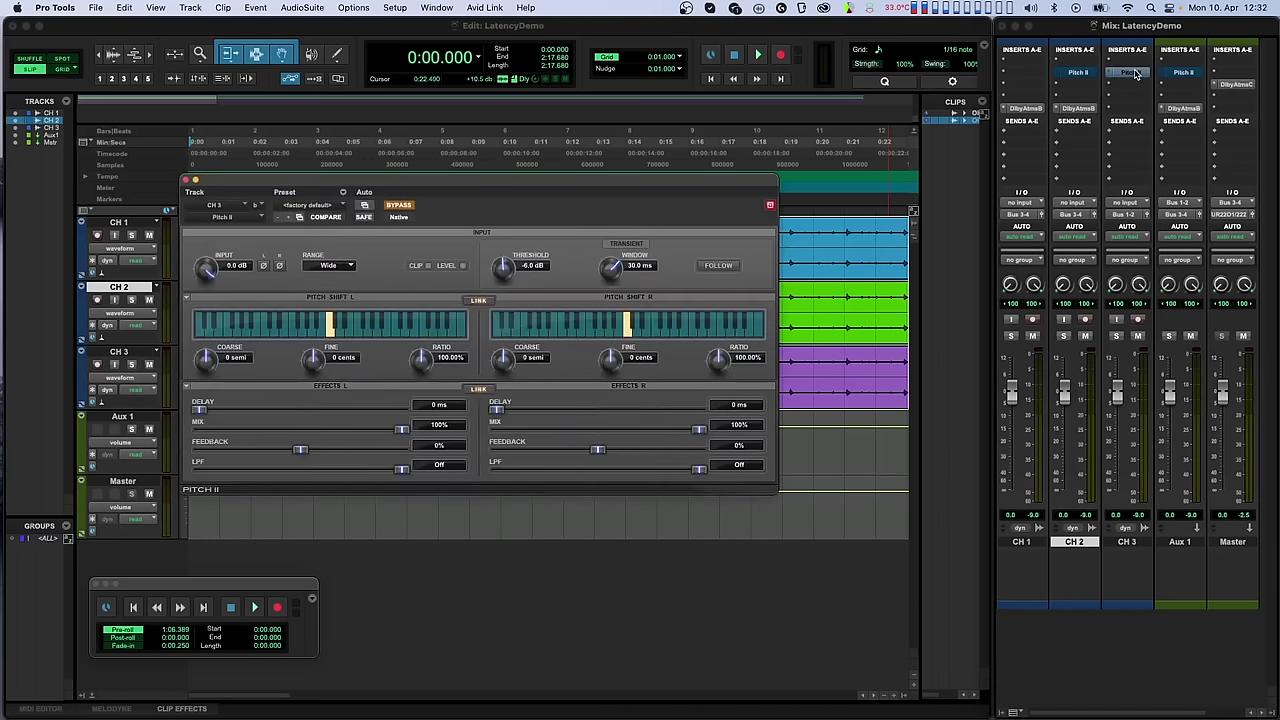
left_click(1133, 73)
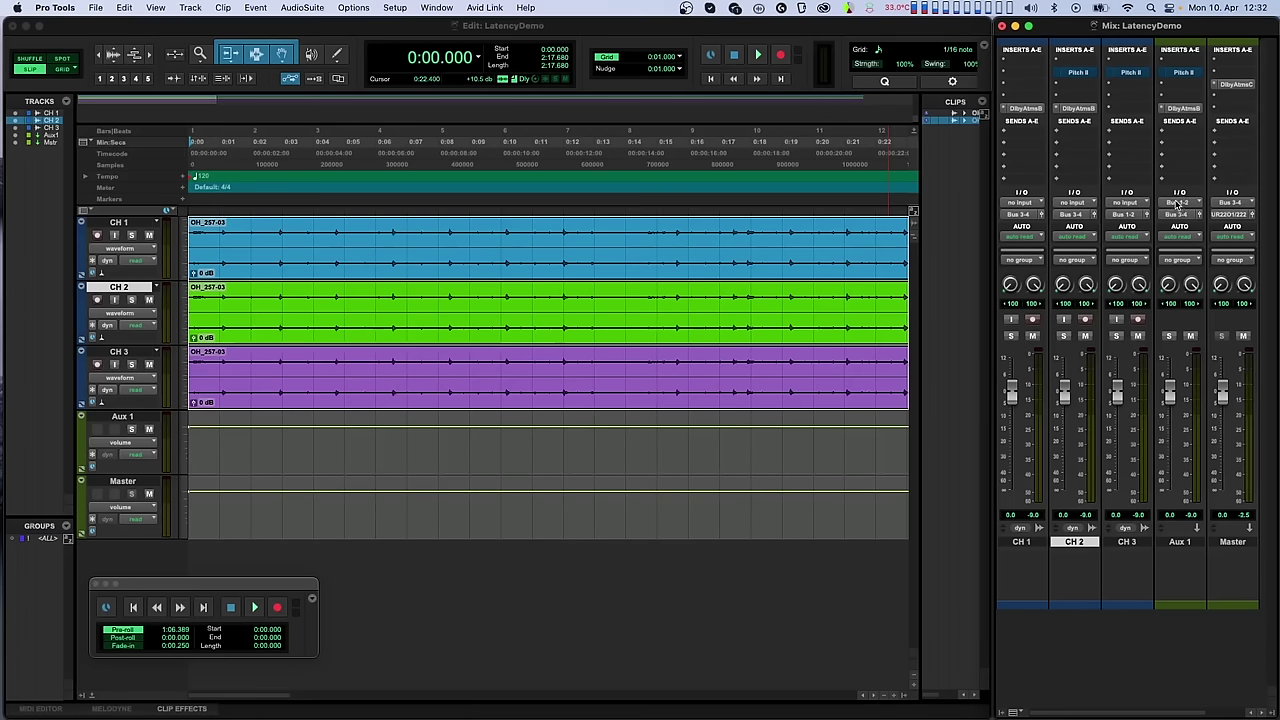
left_click(1182, 73)
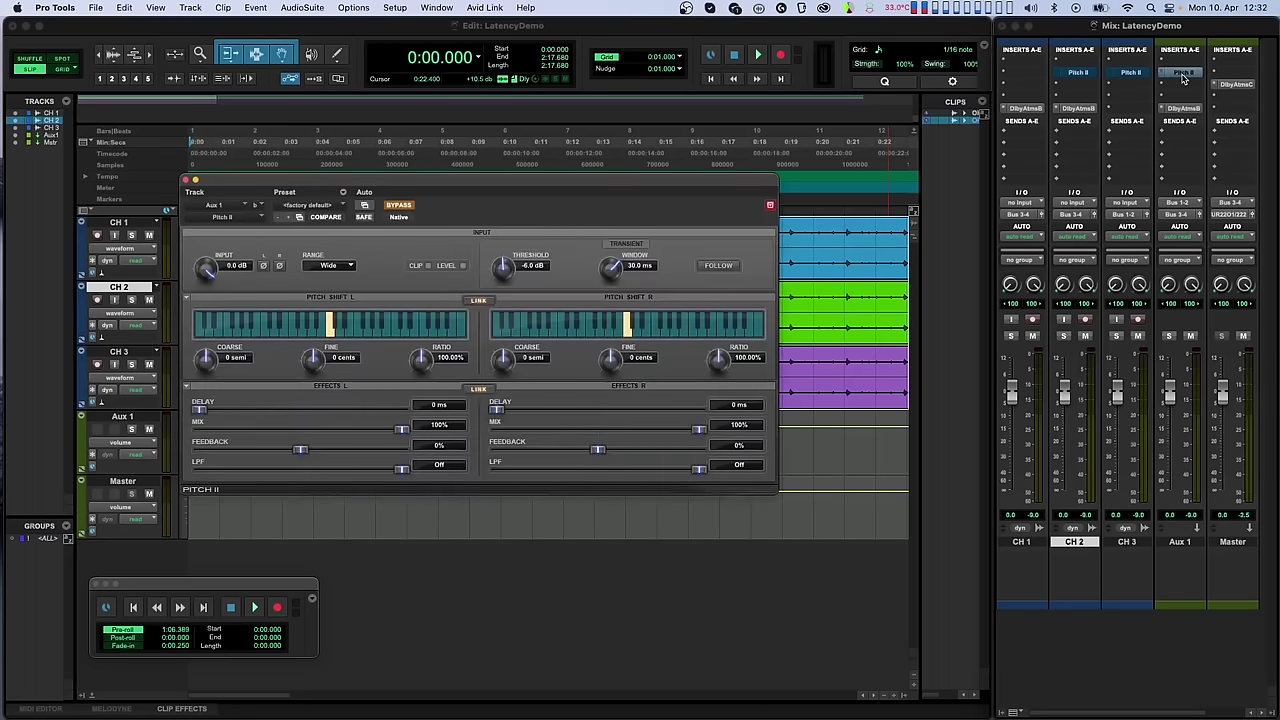
left_click(1182, 74)
left_click(1181, 108)
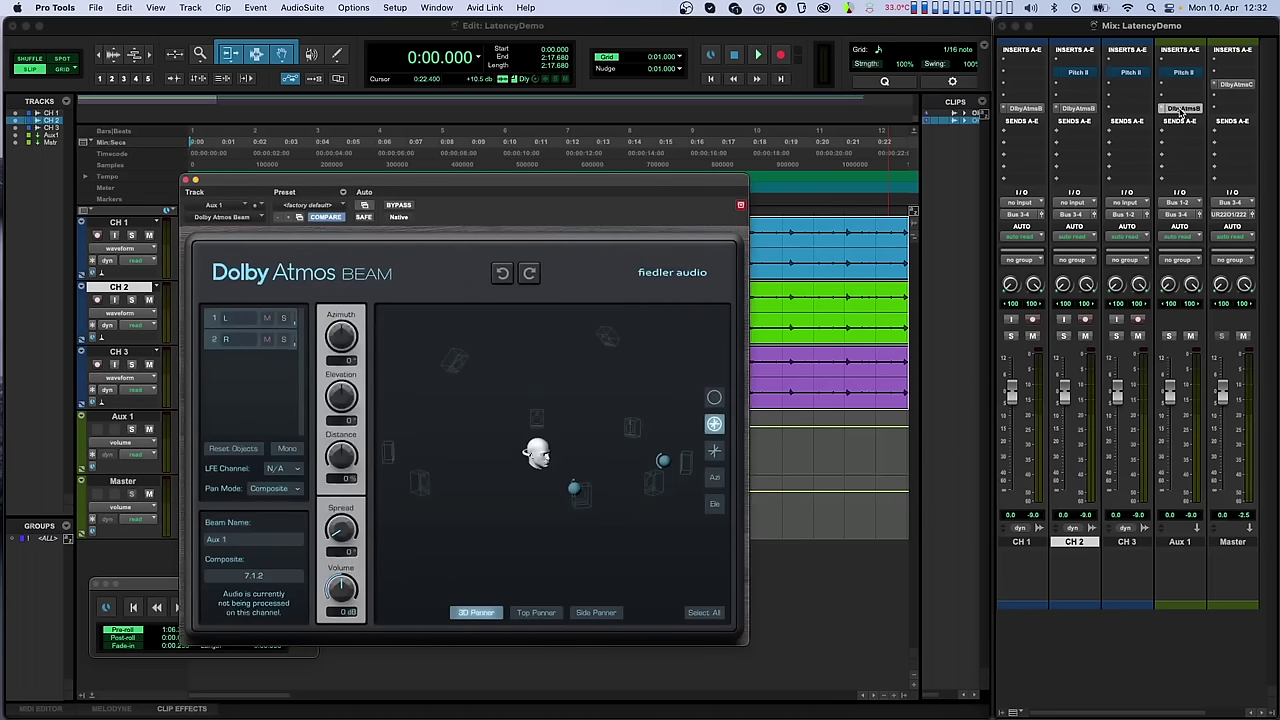
left_click(1181, 109)
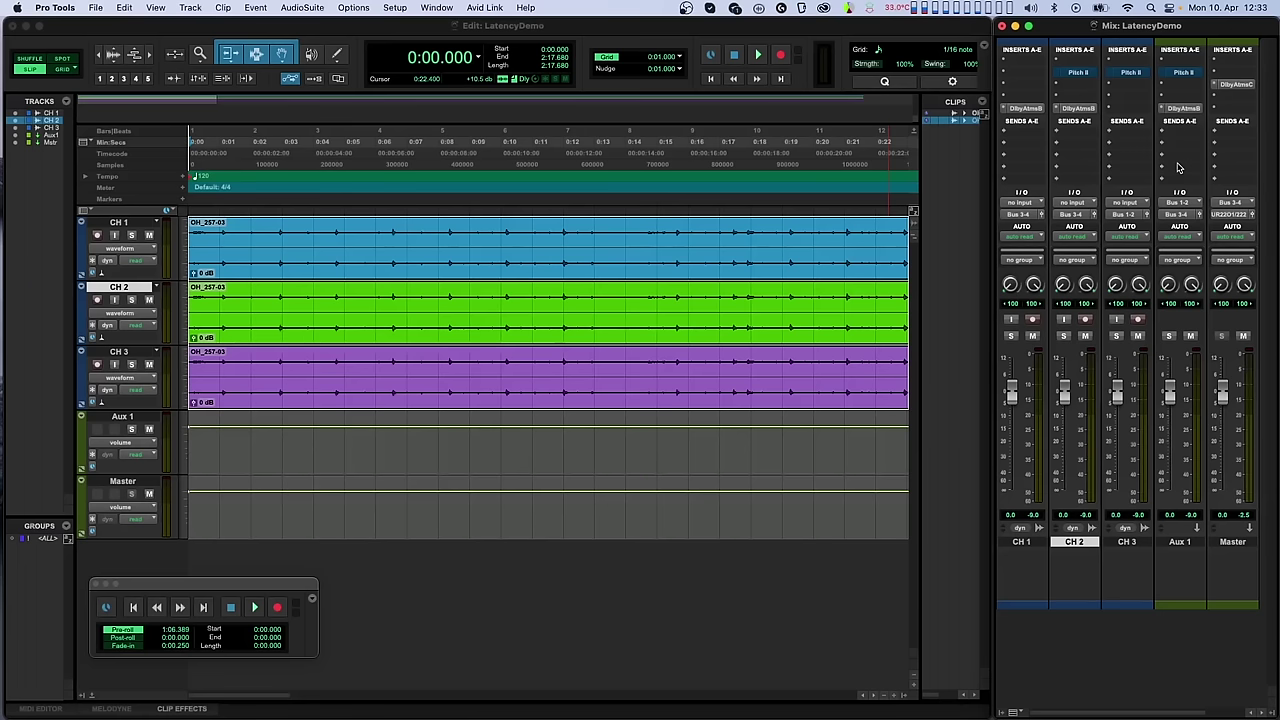
key("space")
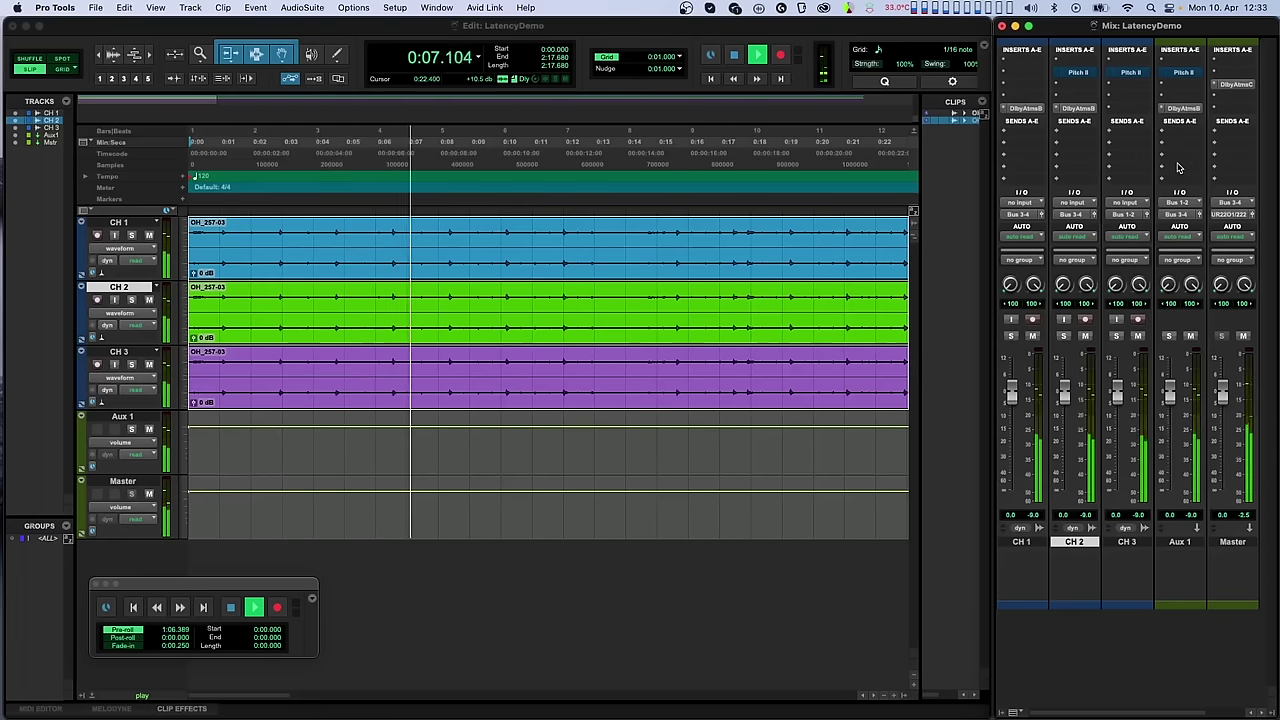
key("space")
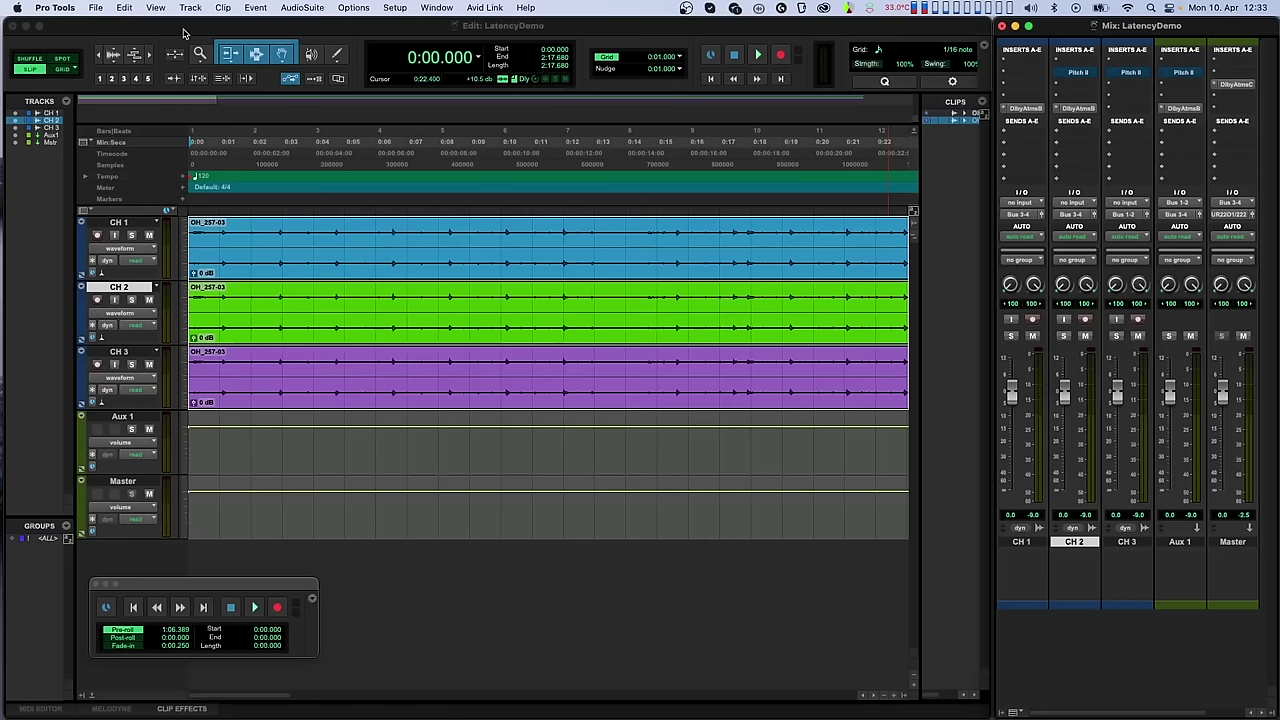
Step: Show the Delay Compensation view in the mixer, with each channel's dly, +/- and cmp values
left_click(155, 8)
mouse_move(160, 28)
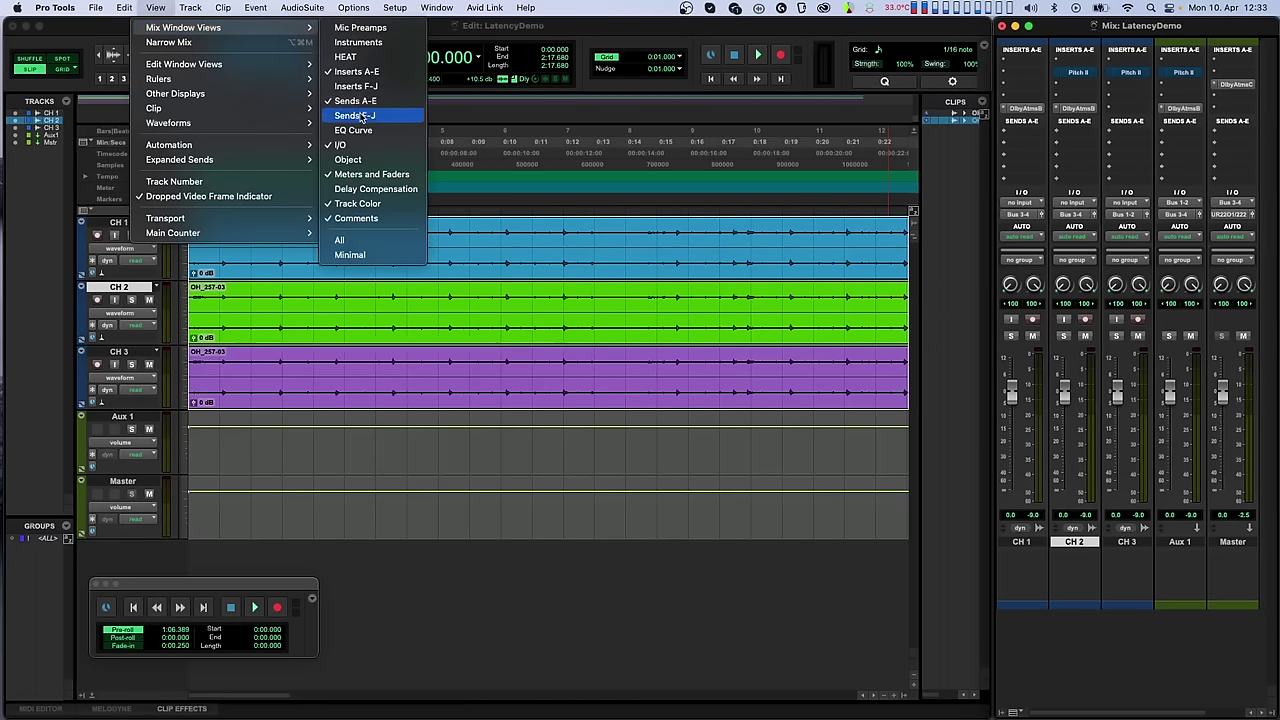
left_click(358, 188)
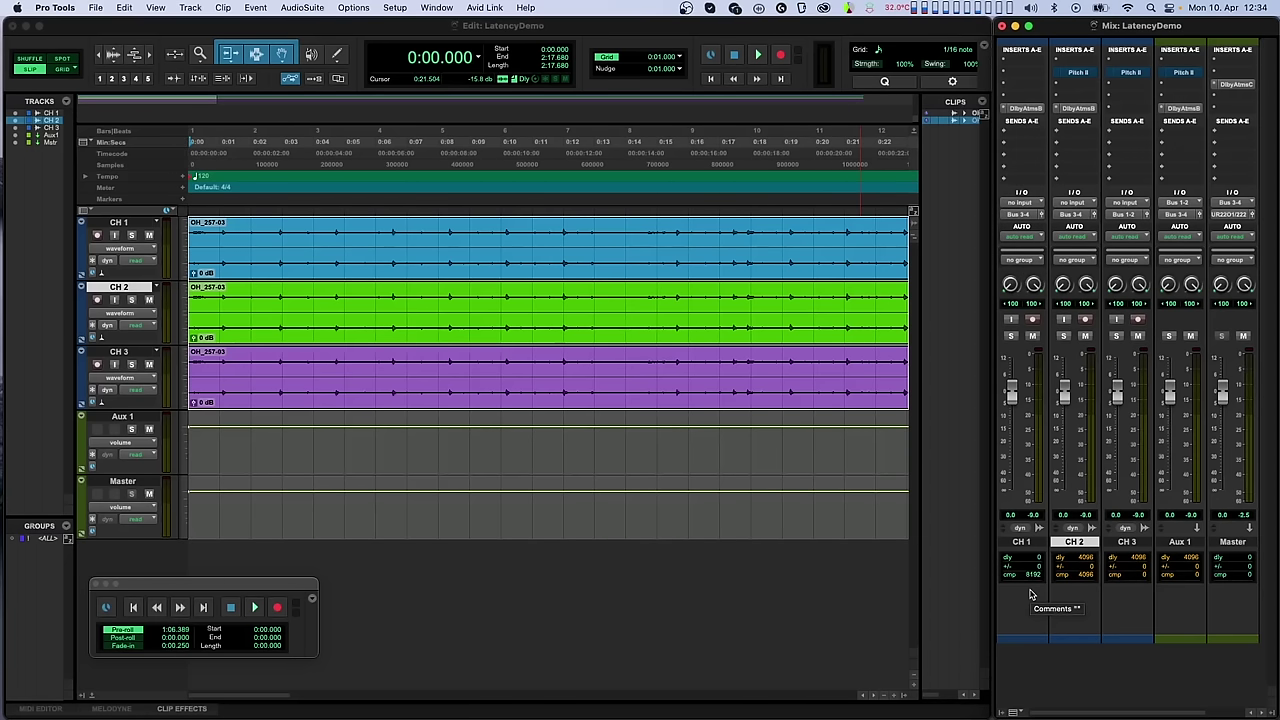
Step: Confirm that CH 1's Dolby Atmos Beam plugin has a Sample Delay of 0
left_click(1030, 109)
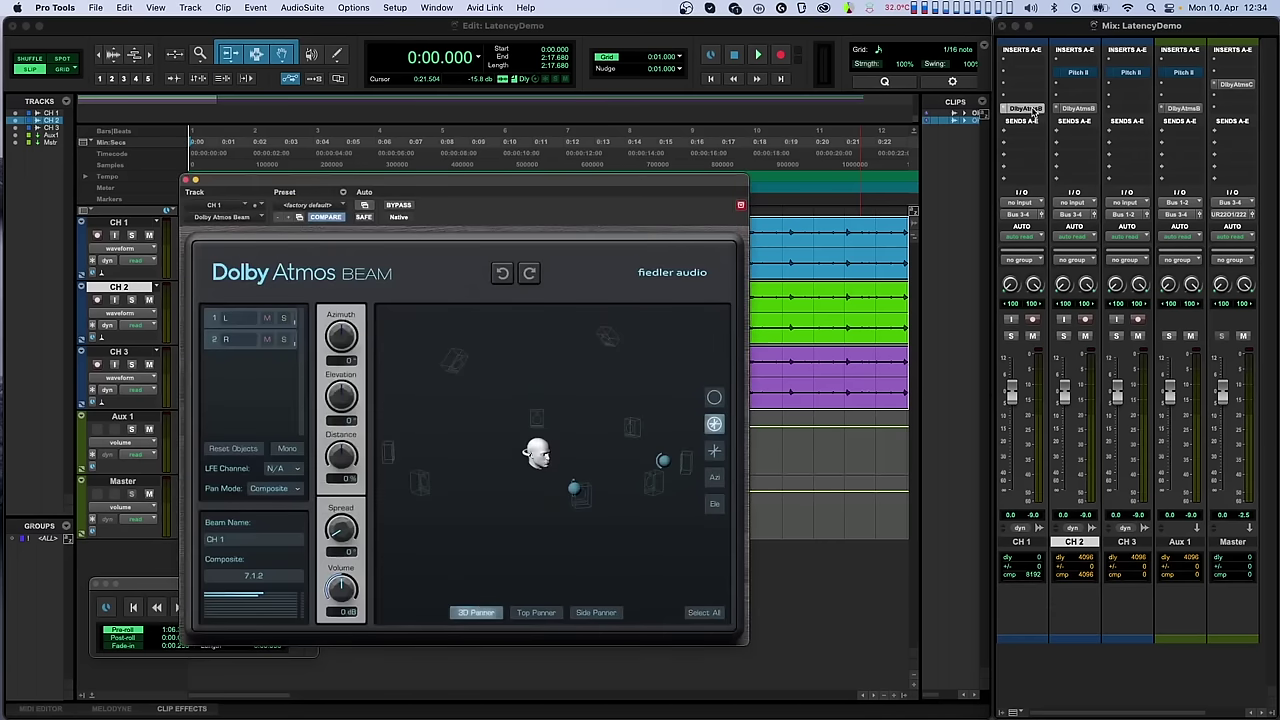
left_click(388, 274)
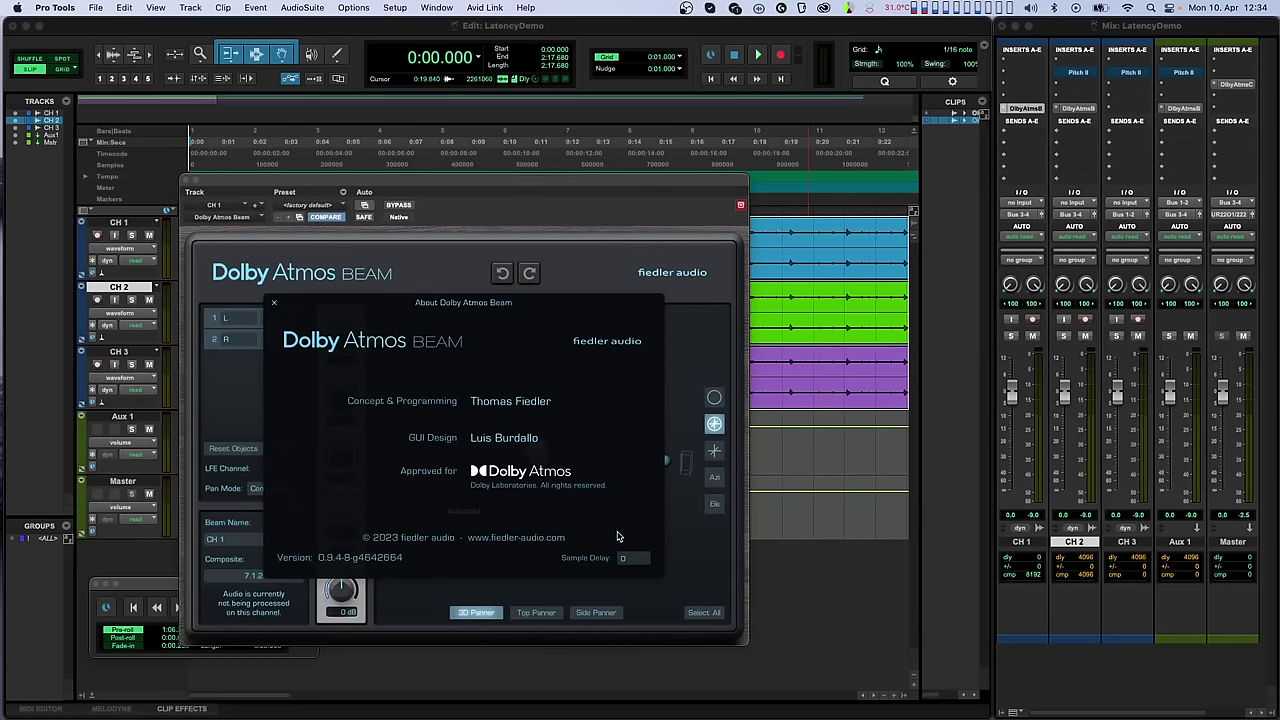
left_click(274, 302)
left_click(185, 180)
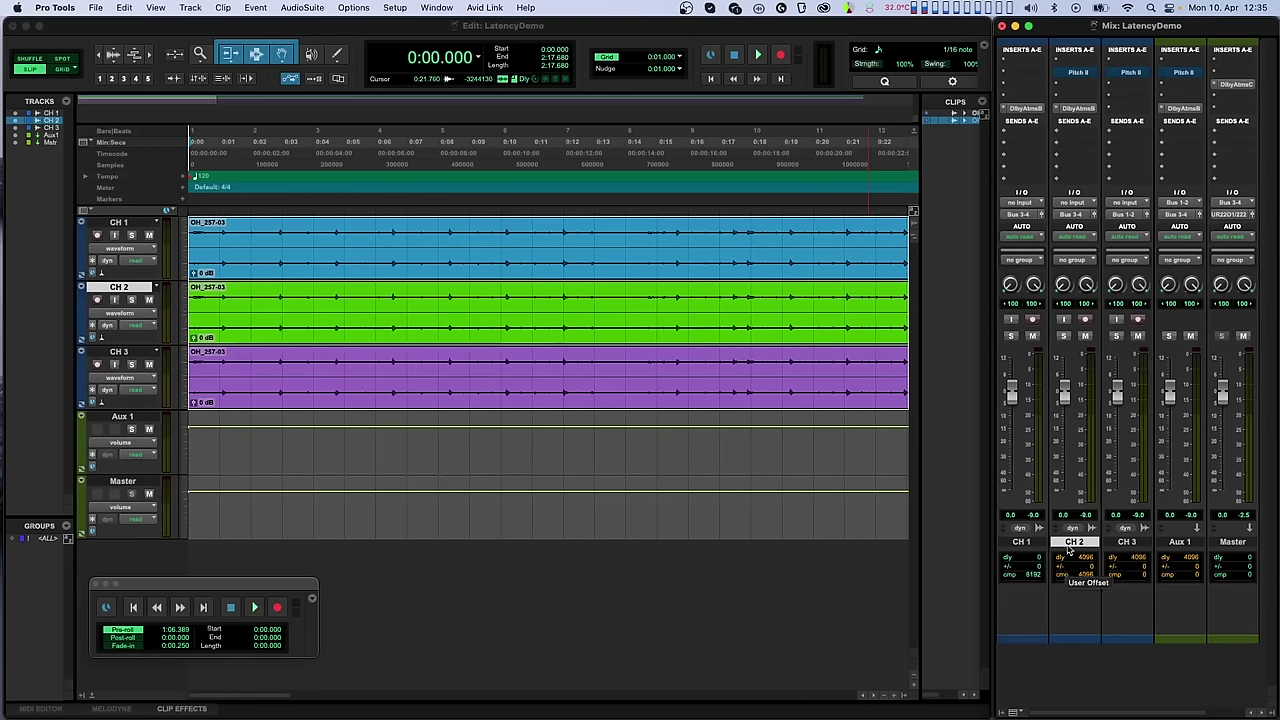
Step: Set CH 2's Dolby Atmos Beam Sample Delay to its DLY value of 4096
left_click(1079, 108)
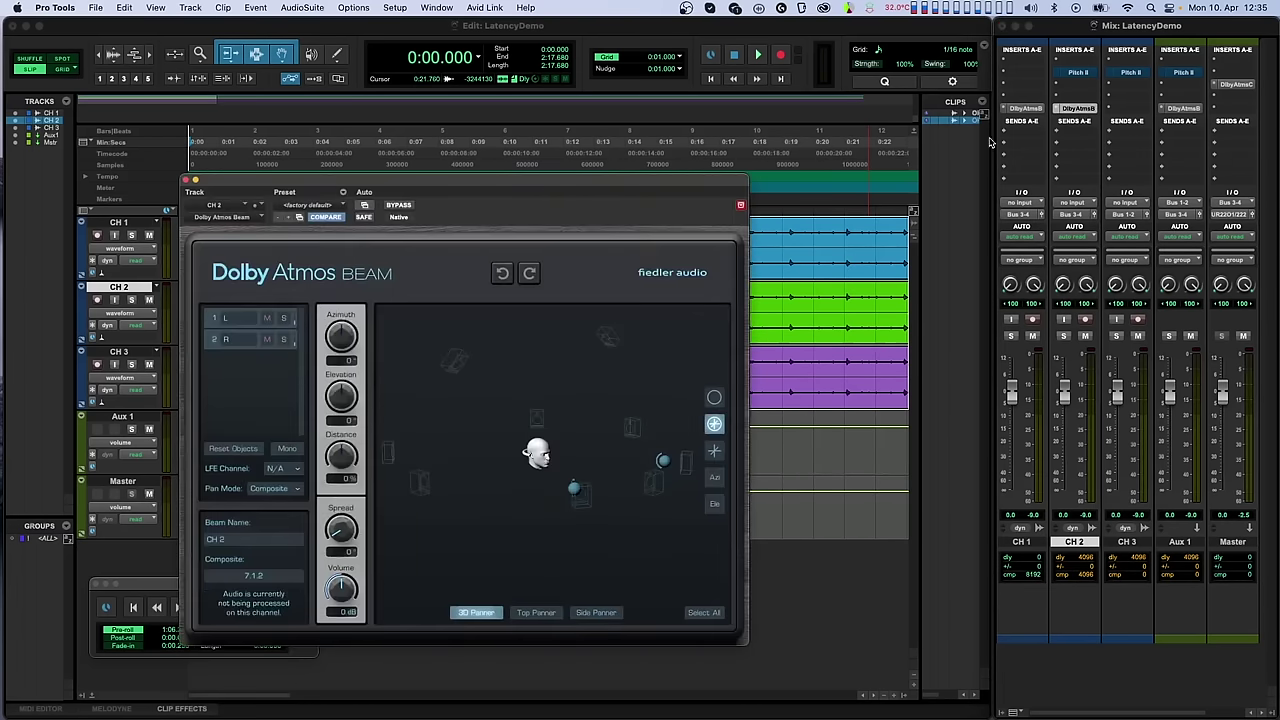
left_click(374, 270)
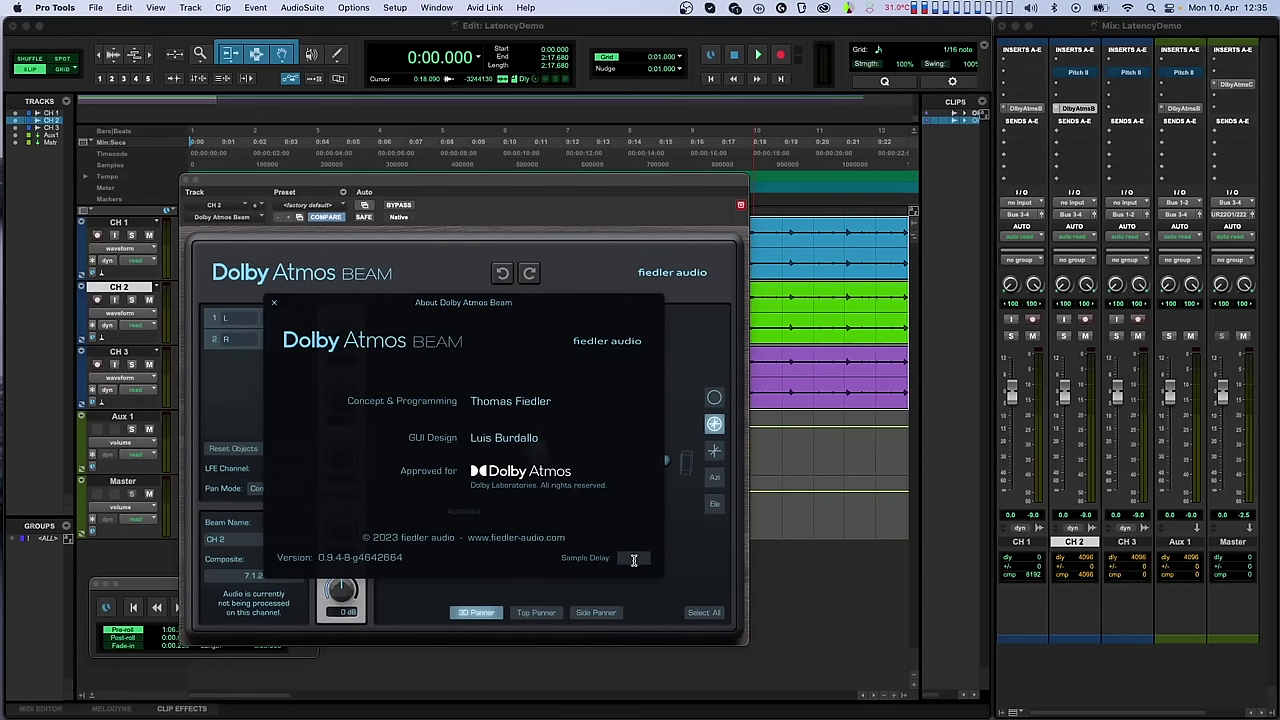
mouse_move(634, 560)
left_click(274, 302)
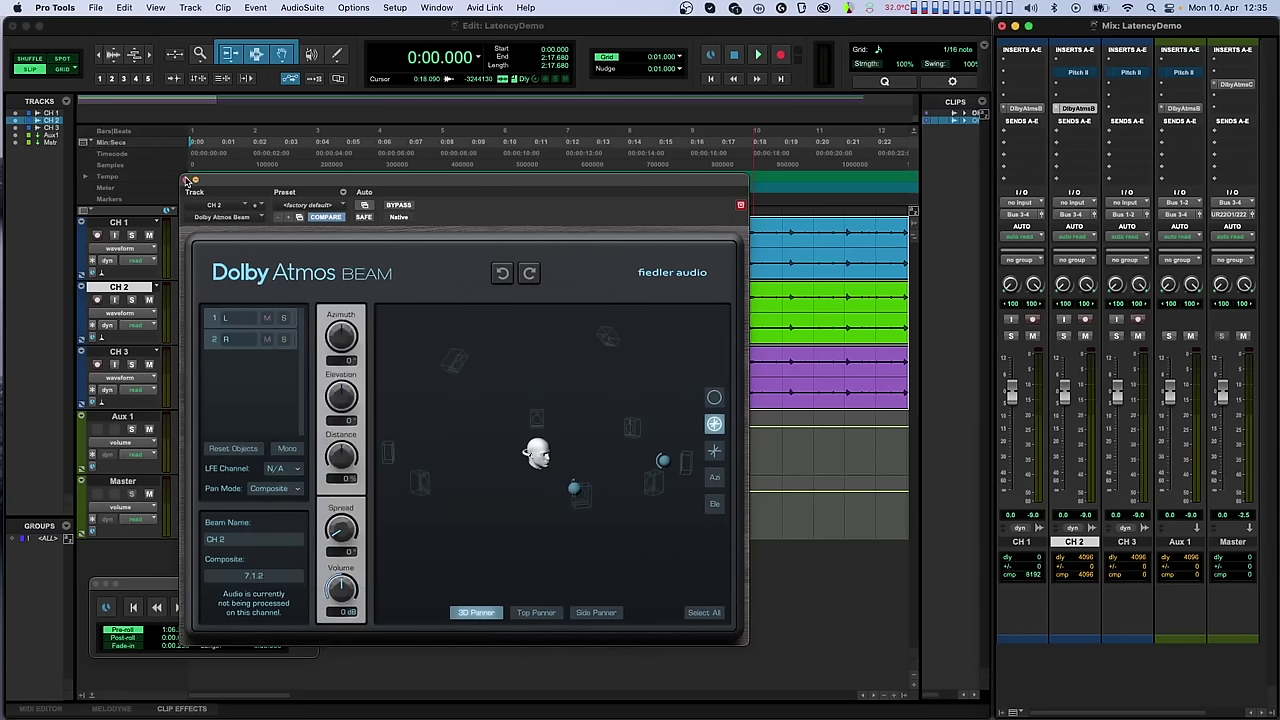
left_click(187, 181)
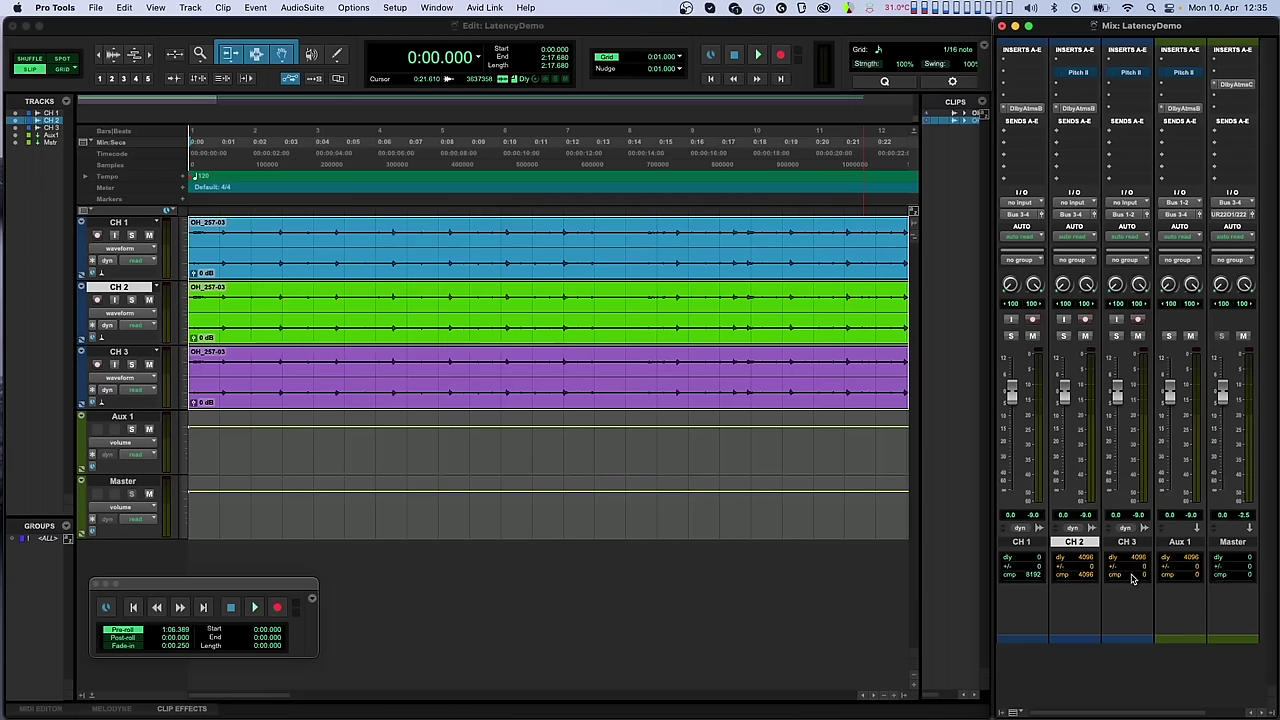
Step: Set Aux 1's Dolby Atmos Beam Sample Delay to 8192 and close its plugin window
left_click(1184, 108)
left_click(364, 271)
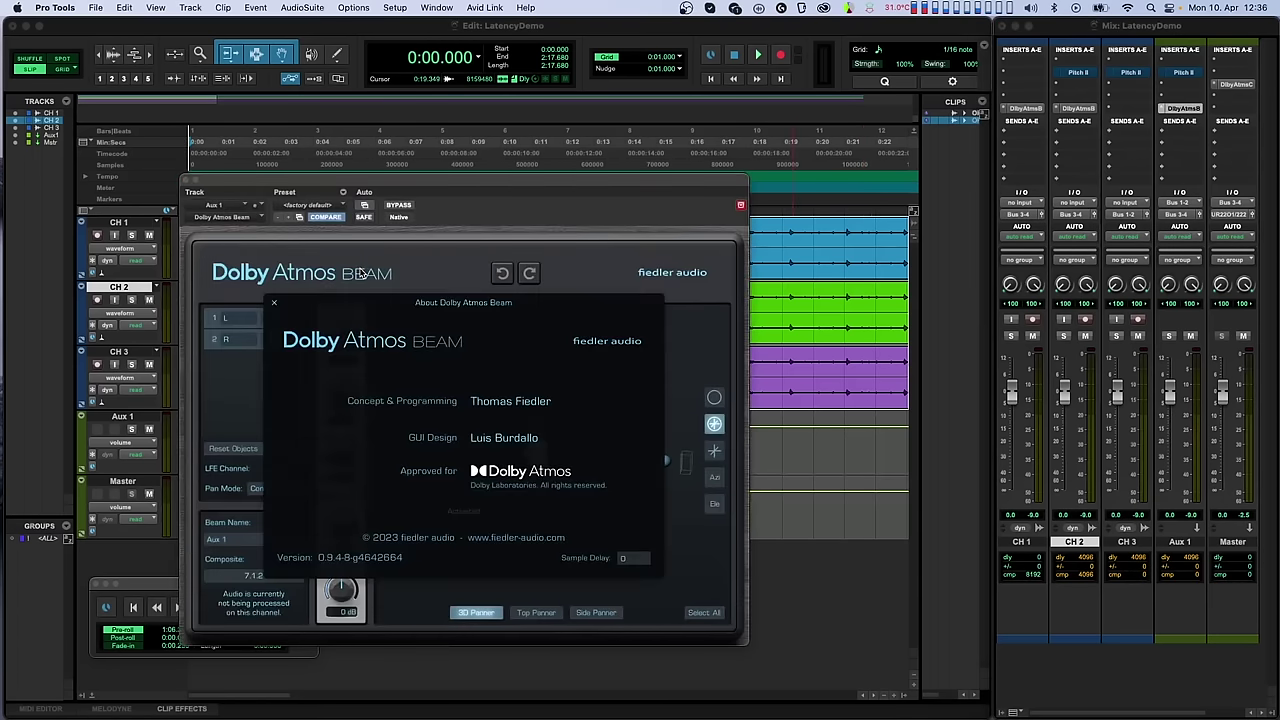
left_click(274, 302)
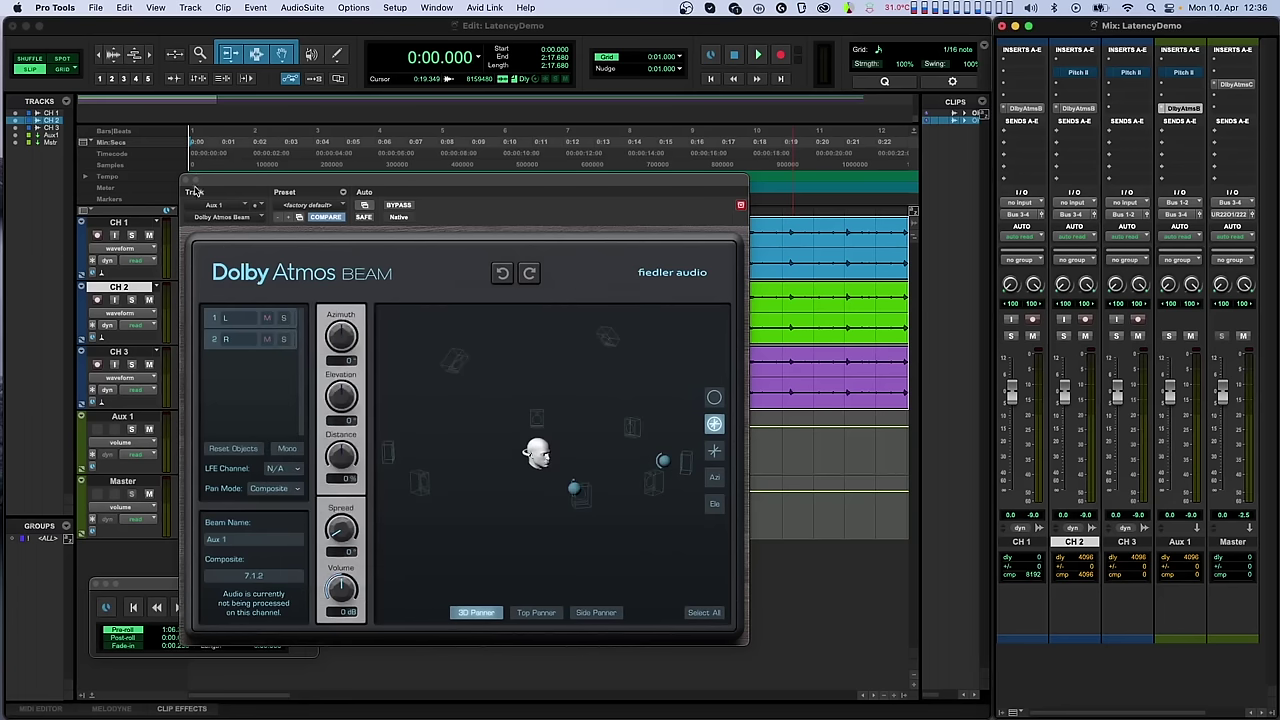
left_click(187, 181)
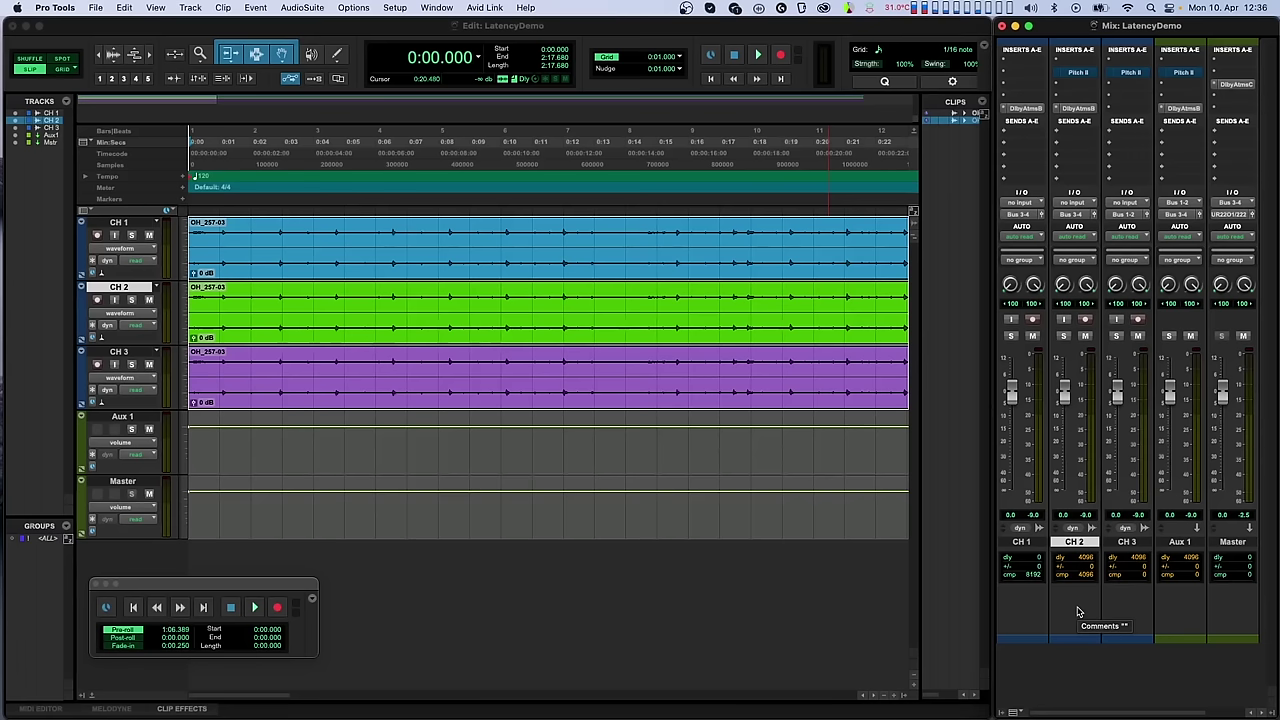
key("space")
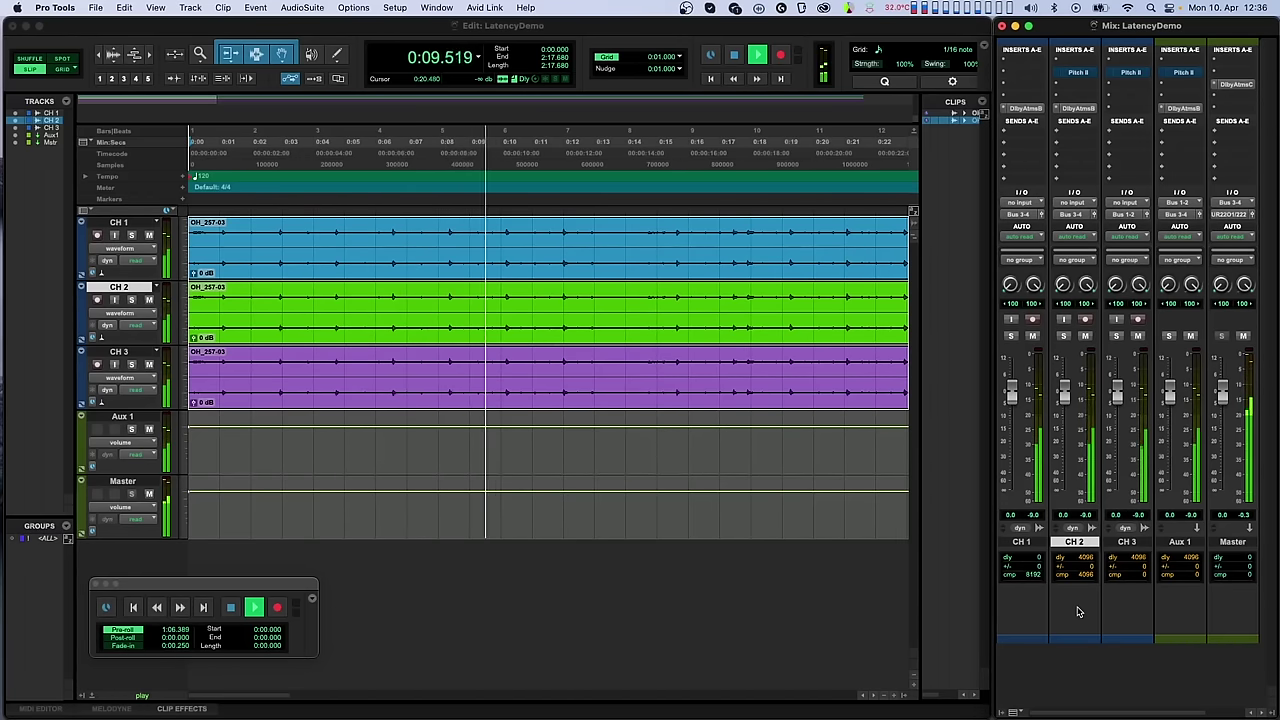
key("space")
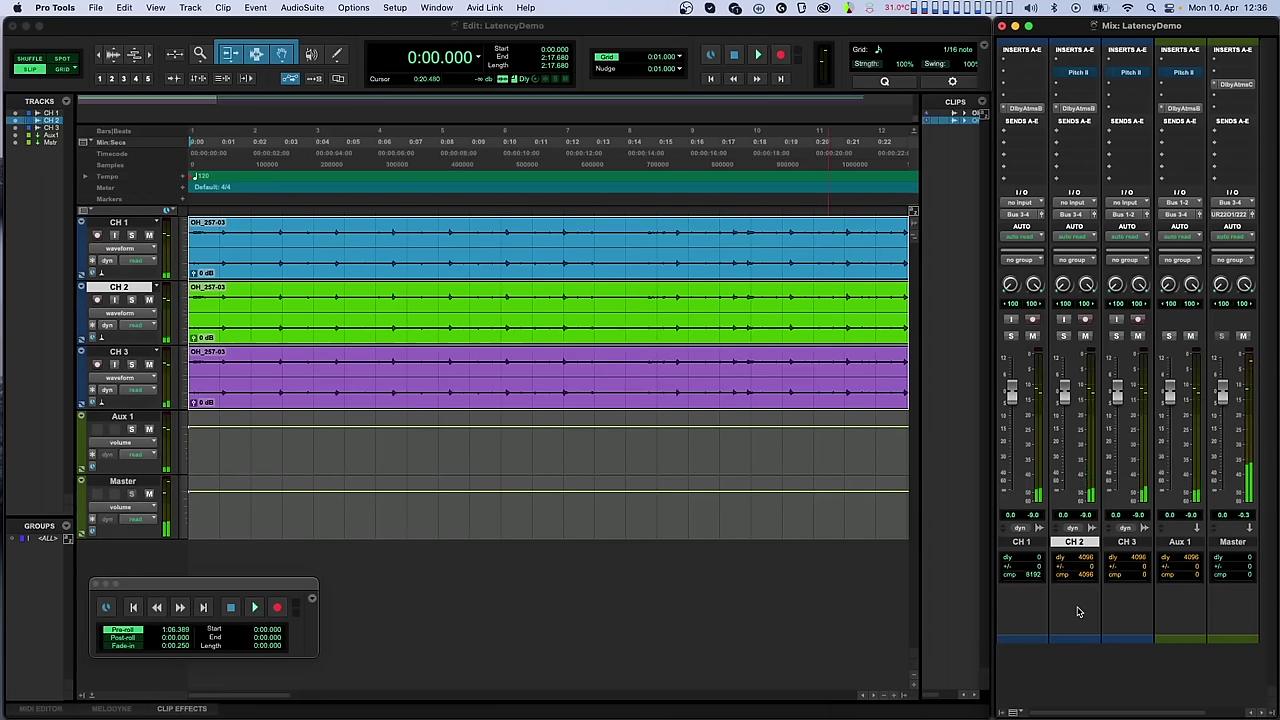